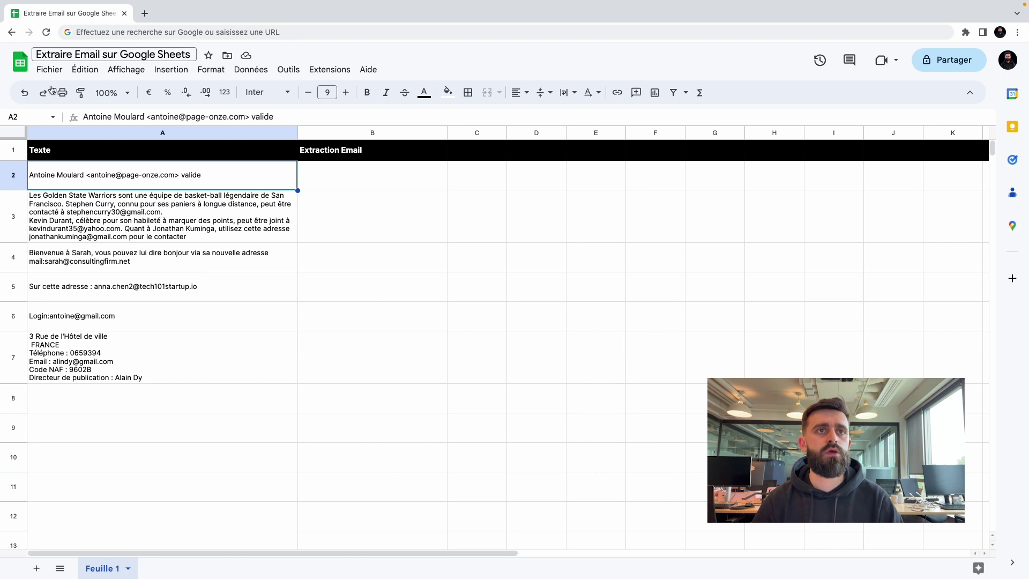
{"action": "left_click", "coordinate": [49, 69]}
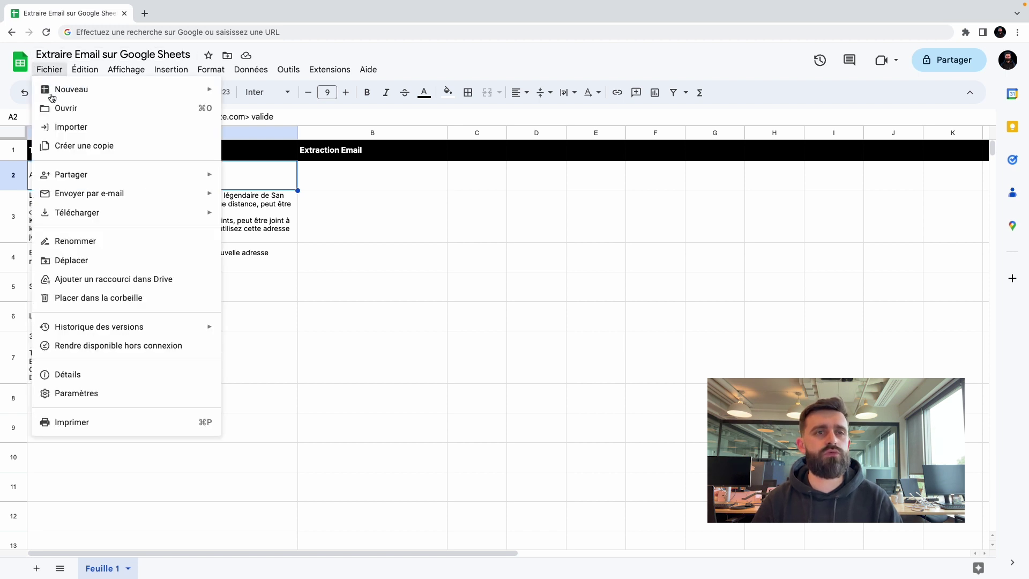
{"action": "left_click", "coordinate": [89, 394]}
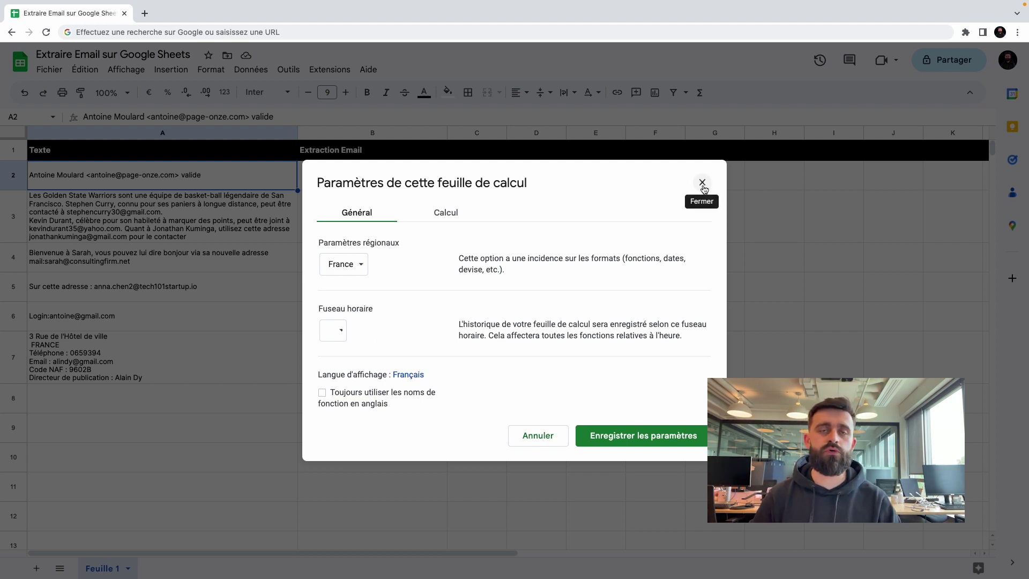
{"action": "left_click", "coordinate": [702, 183]}
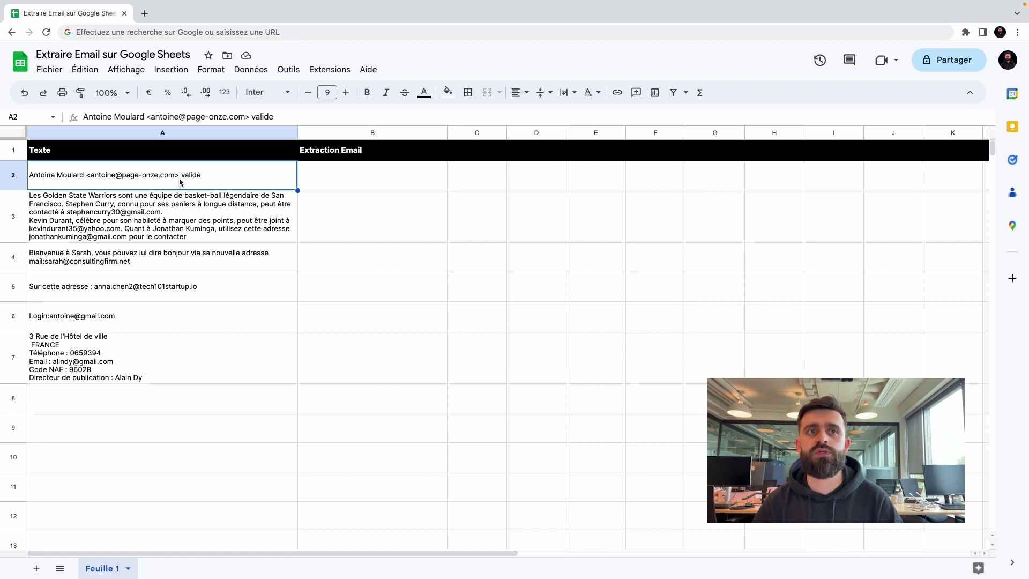
Review A3 and A4, then turn A4's email into a mailto: link by inserting 'to' after 'mail'.
{"action": "left_click", "coordinate": [171, 216]}
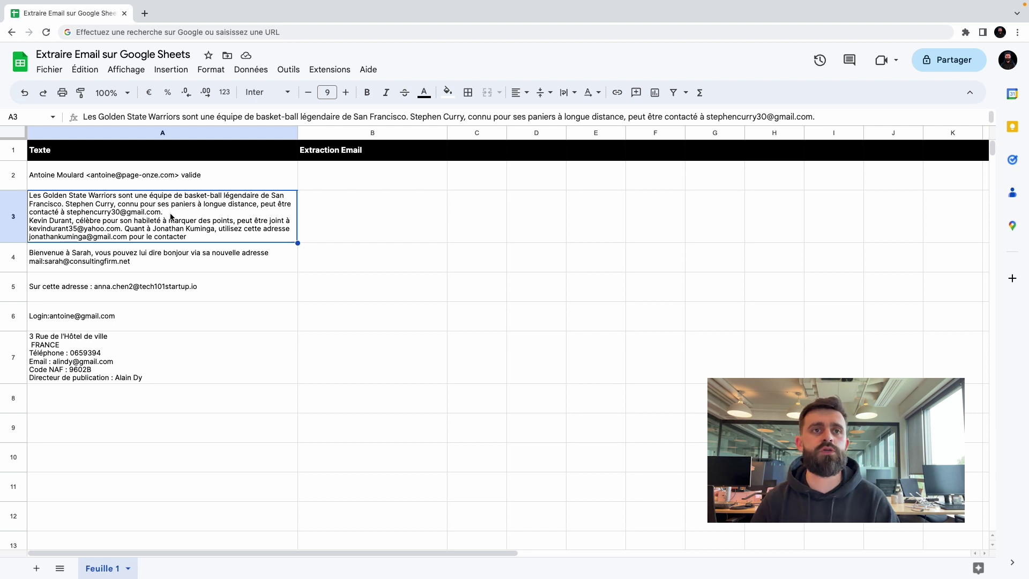
{"action": "left_click", "coordinate": [162, 267]}
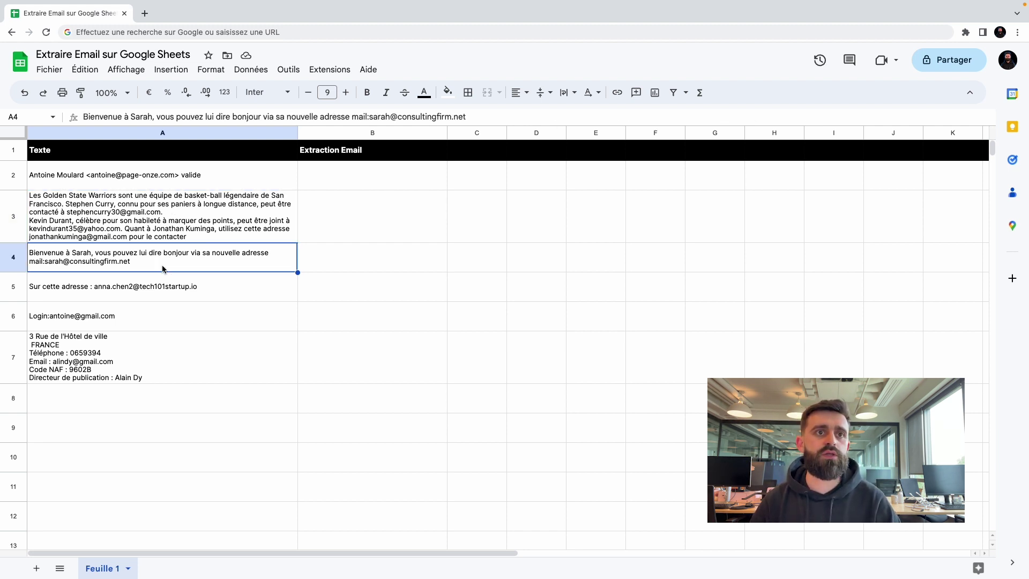
{"action": "double_click", "coordinate": [54, 267]}
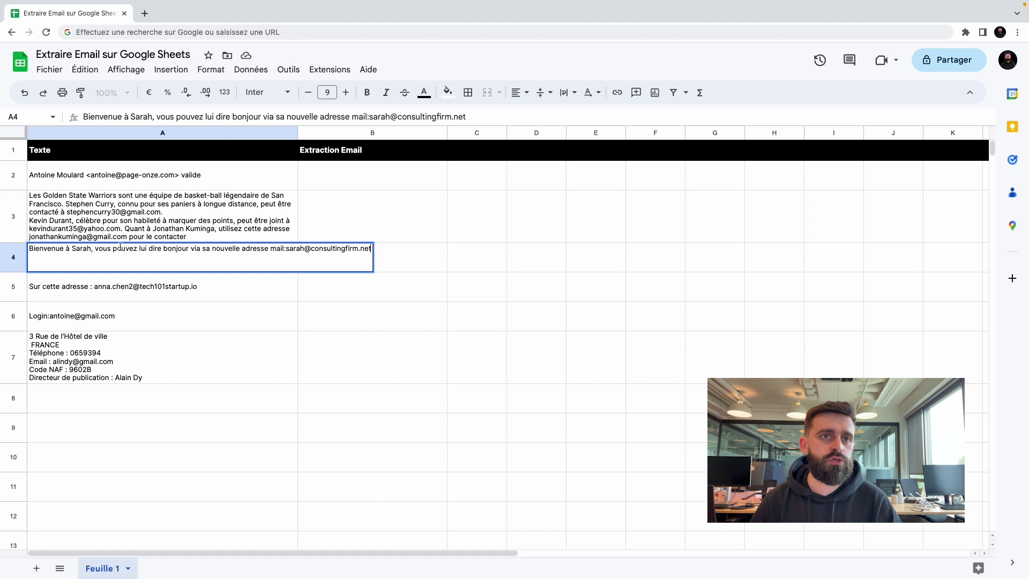
{"action": "left_click", "coordinate": [284, 246]}
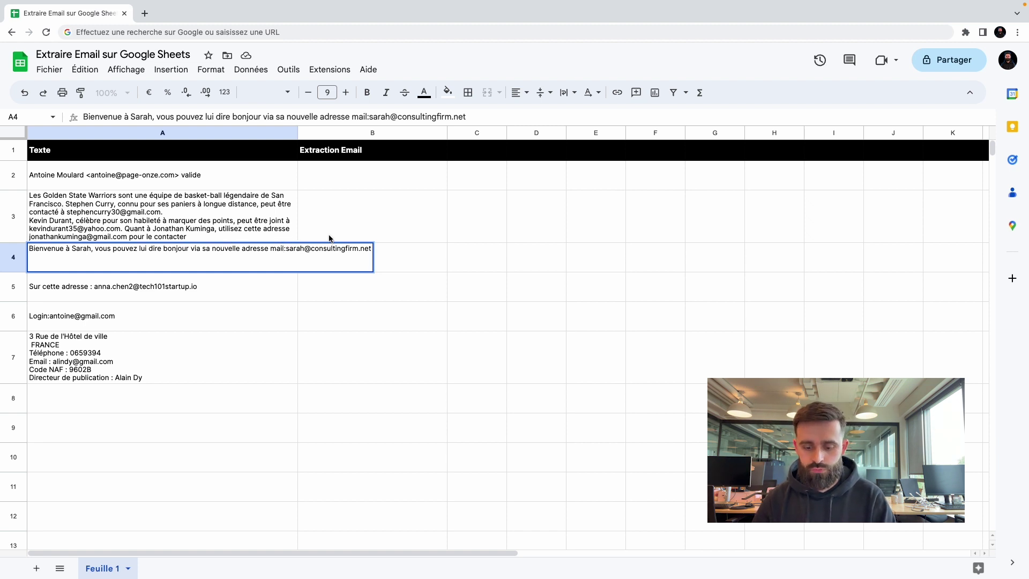
{"action": "type", "text": "to"}
{"action": "key", "text": "Return"}
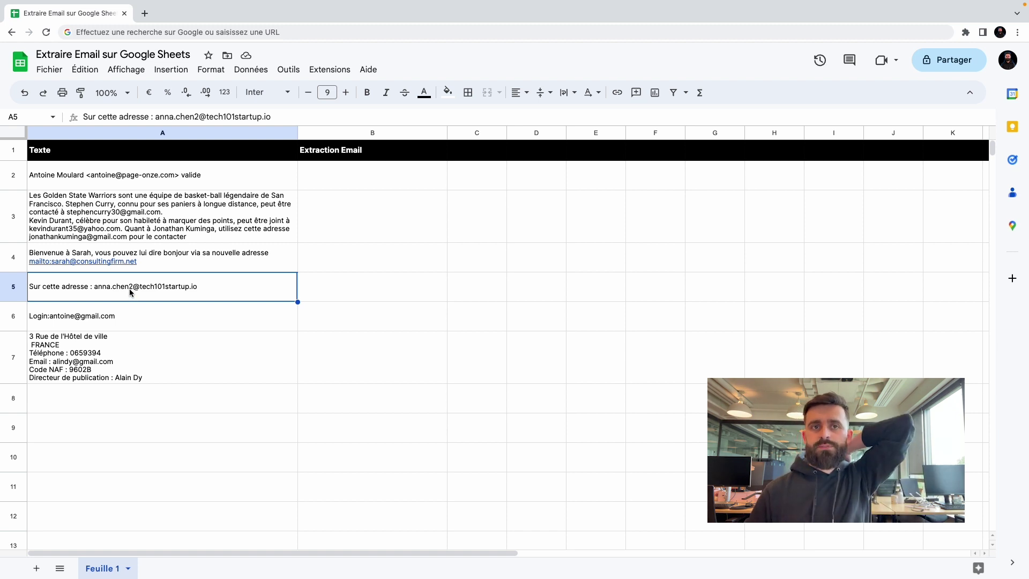
Review the login text in A6 and the multi-line address block in A7, then select B2.
{"action": "left_click", "coordinate": [171, 316]}
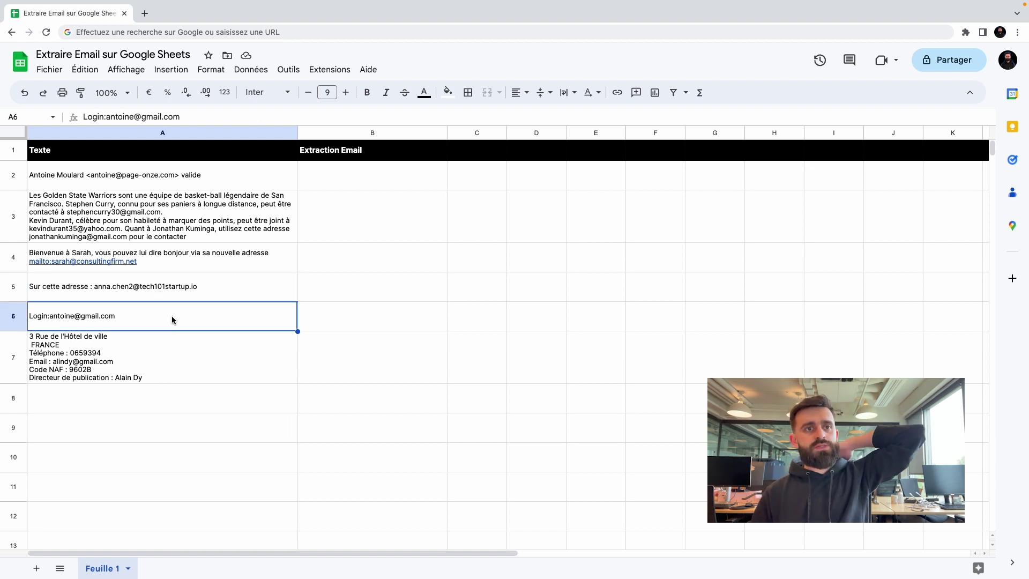
{"action": "left_click", "coordinate": [167, 368]}
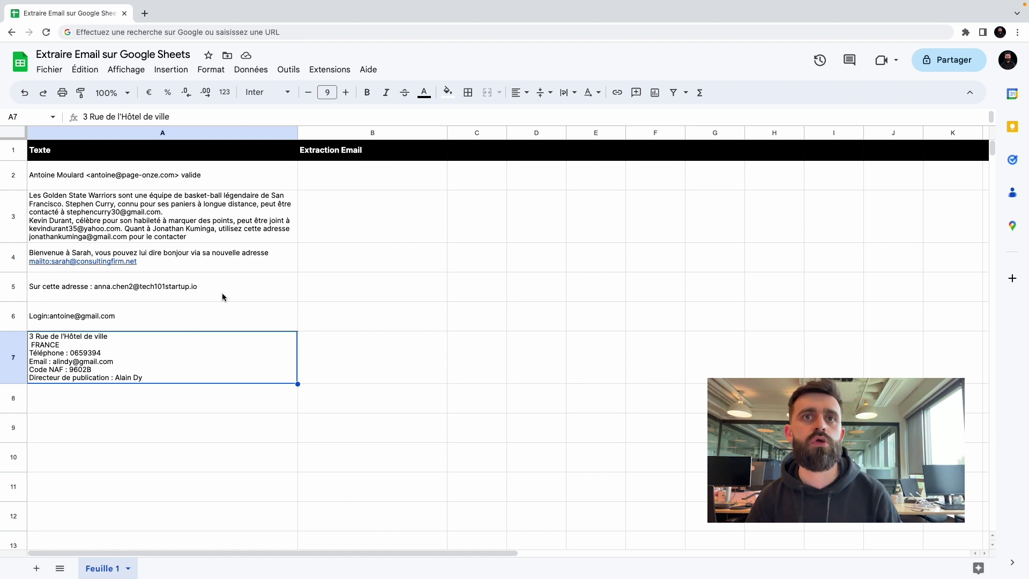
{"action": "left_click", "coordinate": [363, 175]}
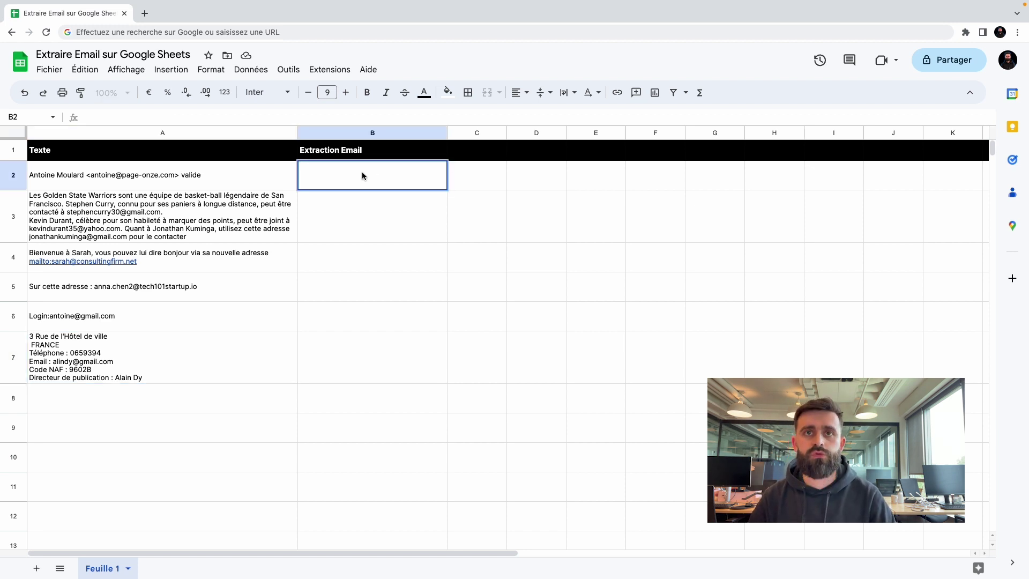
Paste the ARRAYFORMULA/REGEXEXTRACT email formula into B2 and accept the suggested autofill for rows 3–7.
{"action": "type", "text": "=ARRAYFORMULA(TEXTJOIN(\" \";1;SIERREUR(REGEXEXTRACT(SPLIT(A2;\" \");\"([a-zA-Z0-9-À-ú'_.-]+?@[a-zA-Z0-9-À-ú_.-]+?\\.[a-zA-Z]{2,3})\");\"\")))"}
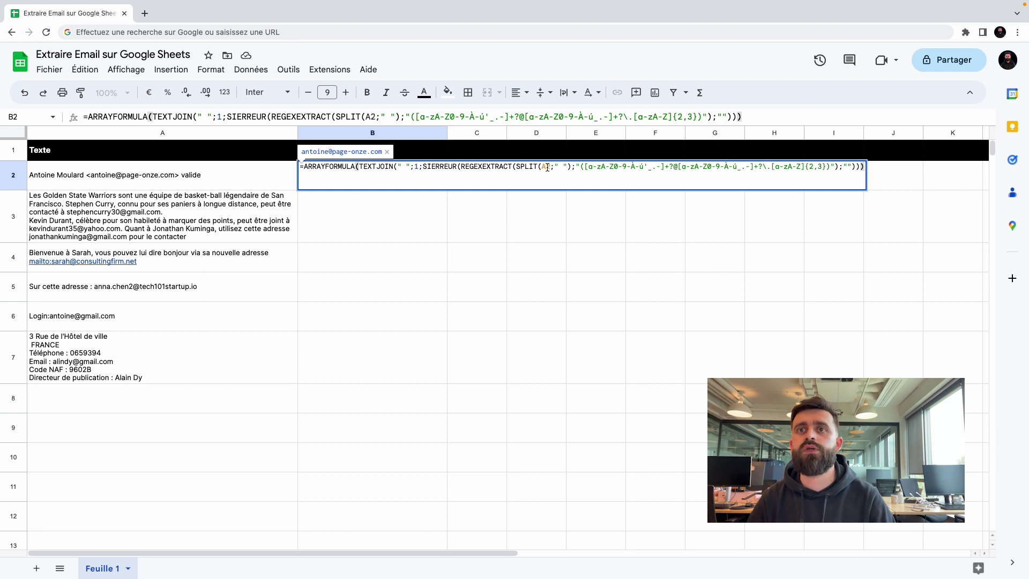
{"action": "left_click", "coordinate": [549, 167]}
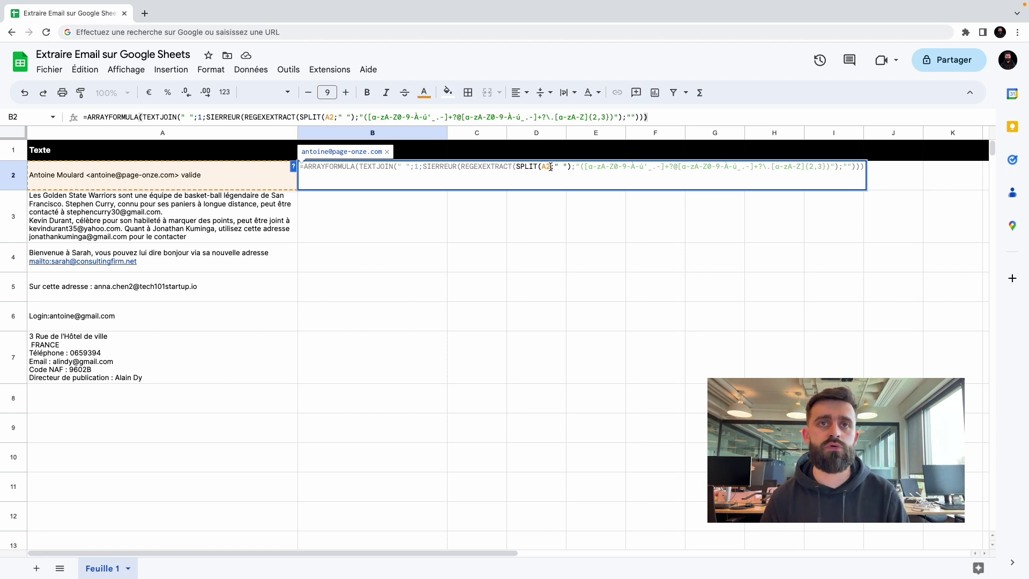
{"action": "key", "text": "Return"}
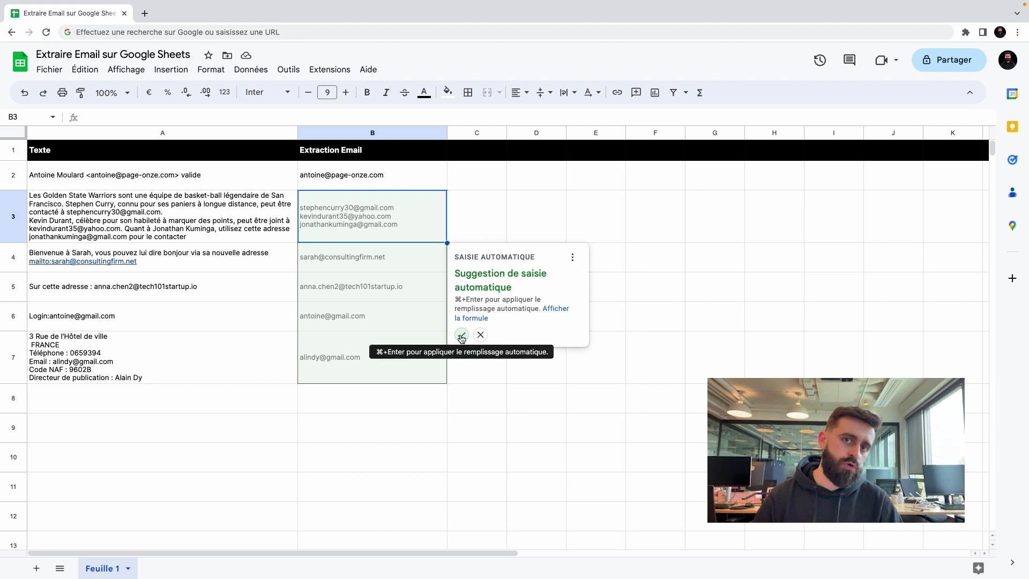
{"action": "left_click", "coordinate": [461, 335]}
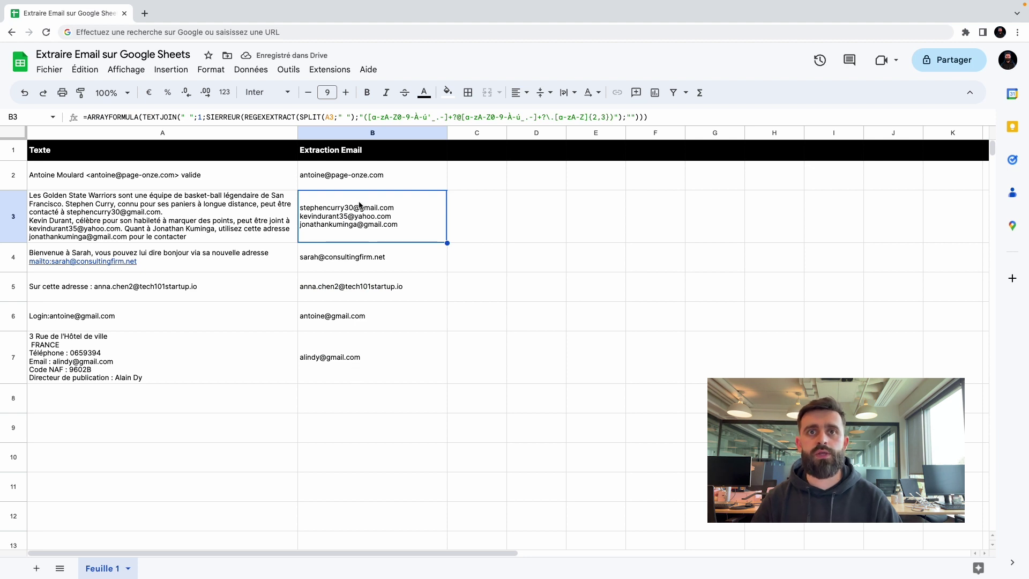
{"action": "mouse_move", "coordinate": [345, 373]}
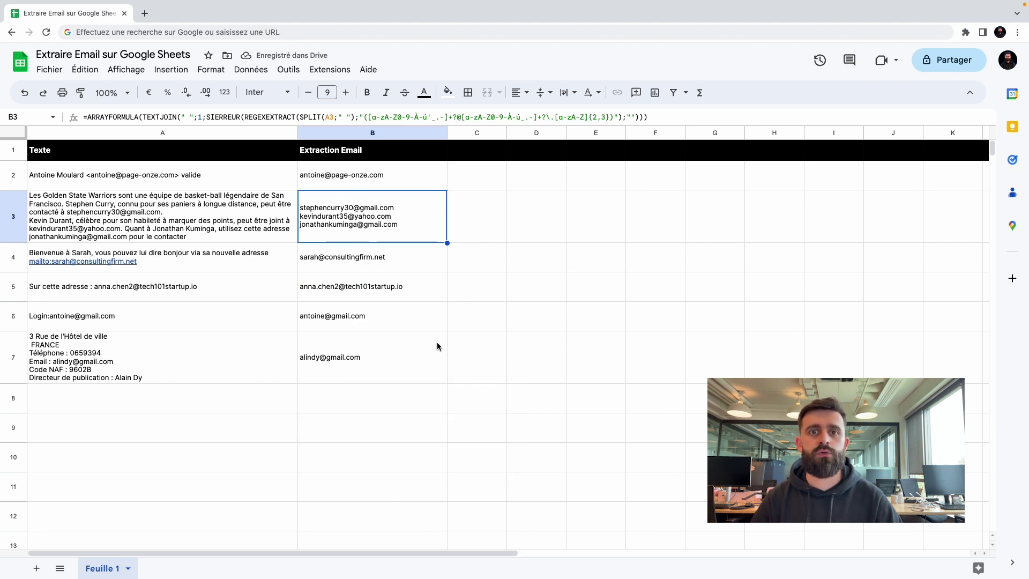
{"action": "left_click", "coordinate": [470, 218]}
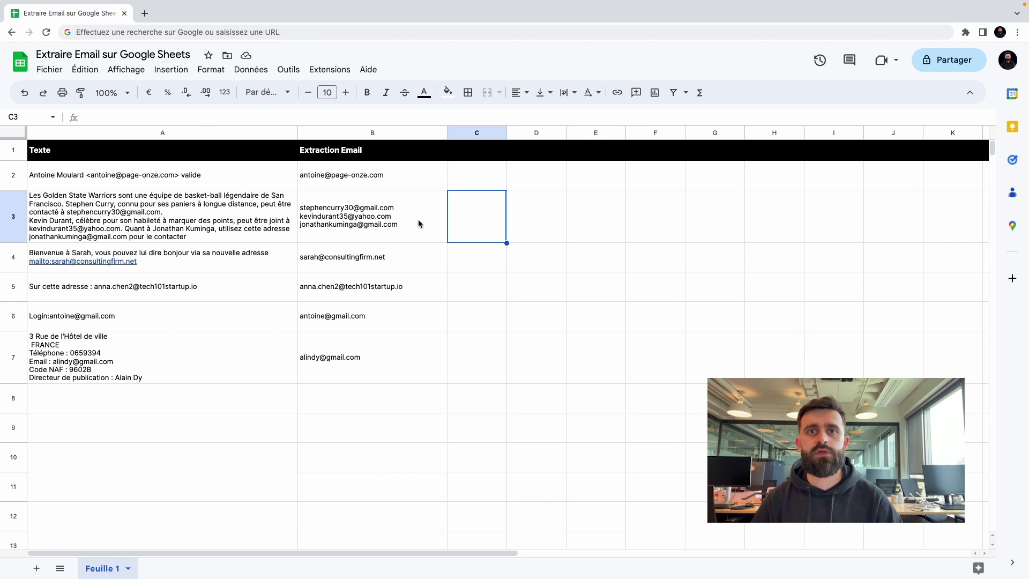
Compare B3's three extracted emails with the A3 source text and the formula behind them.
{"action": "left_click", "coordinate": [418, 221]}
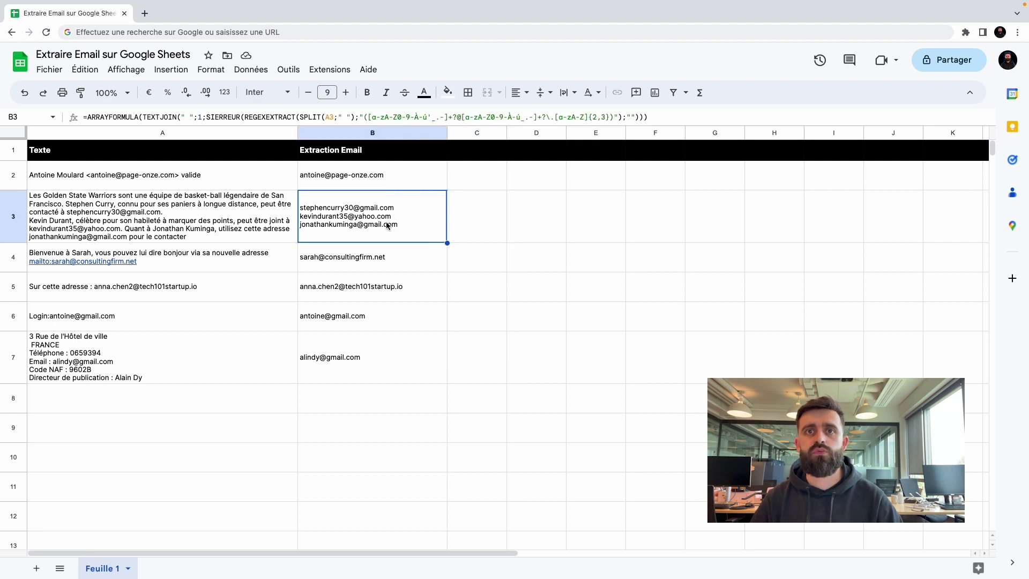
{"action": "left_click", "coordinate": [92, 232]}
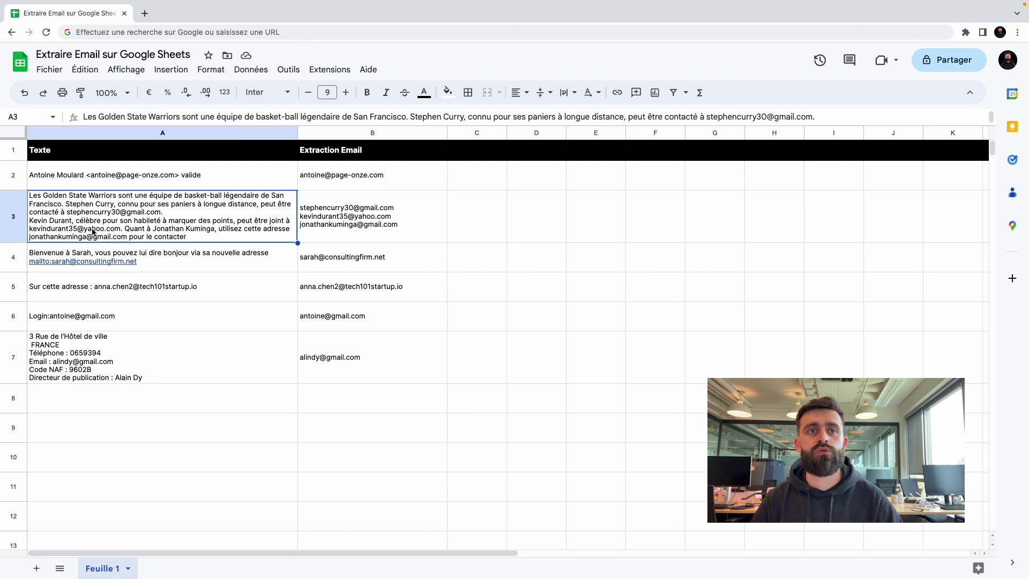
{"action": "left_click", "coordinate": [320, 219]}
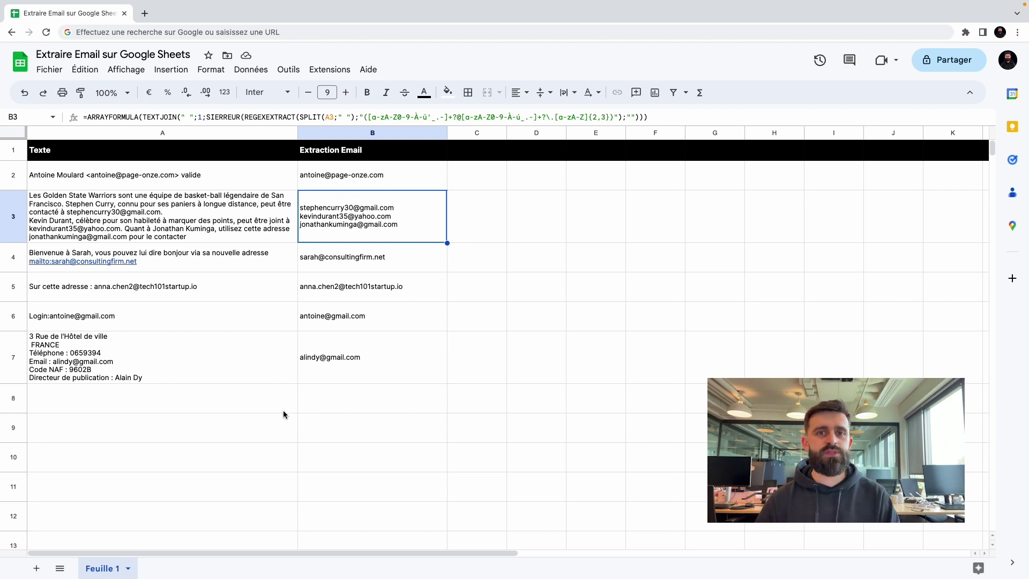
Check that B7's formula refers to A7, inspect its domain-length range, and confirm it.
{"action": "left_click", "coordinate": [343, 372]}
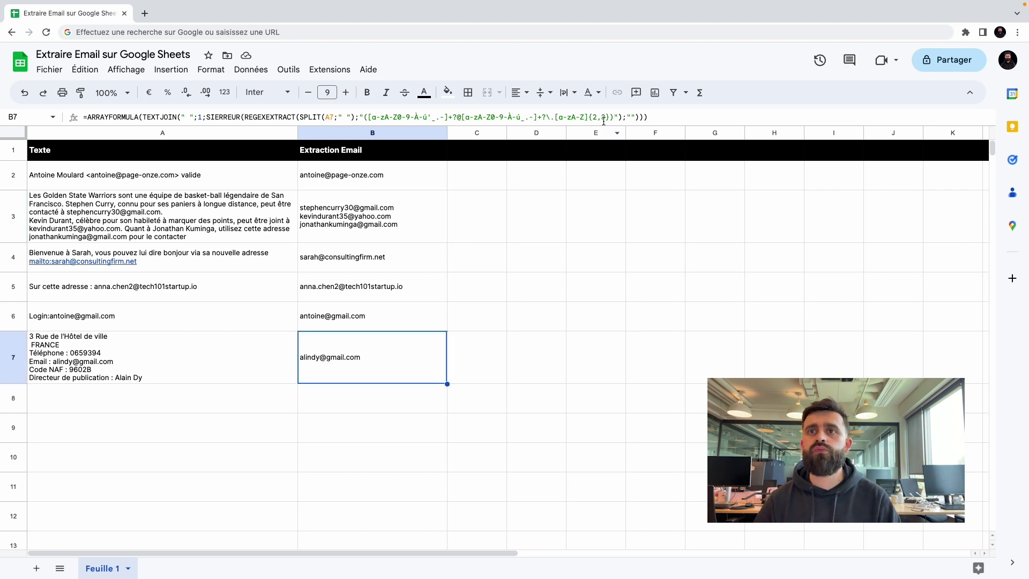
{"action": "left_click_drag", "start_coordinate": [603, 117], "coordinate": [594, 117]}
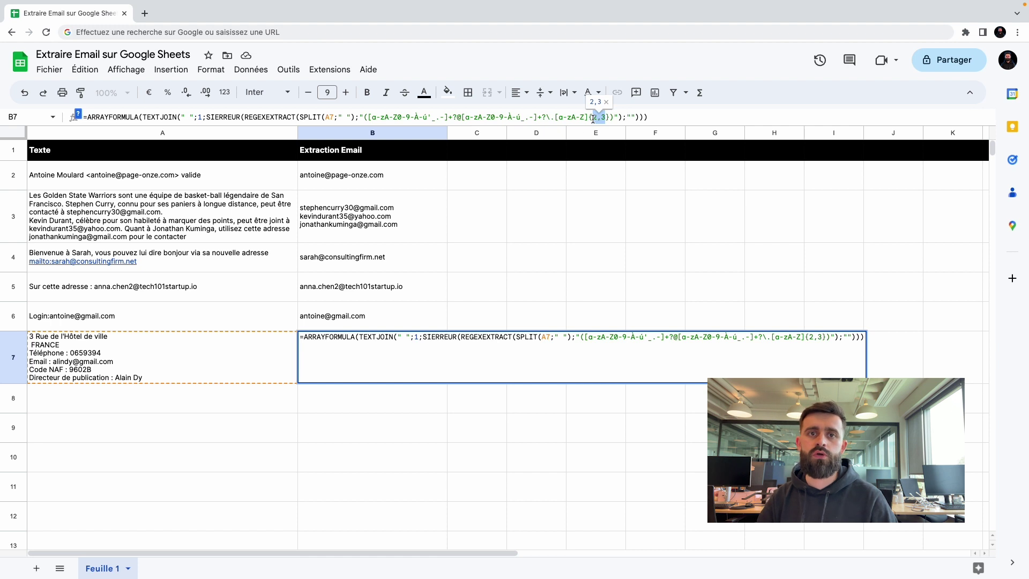
{"action": "left_click", "coordinate": [345, 406]}
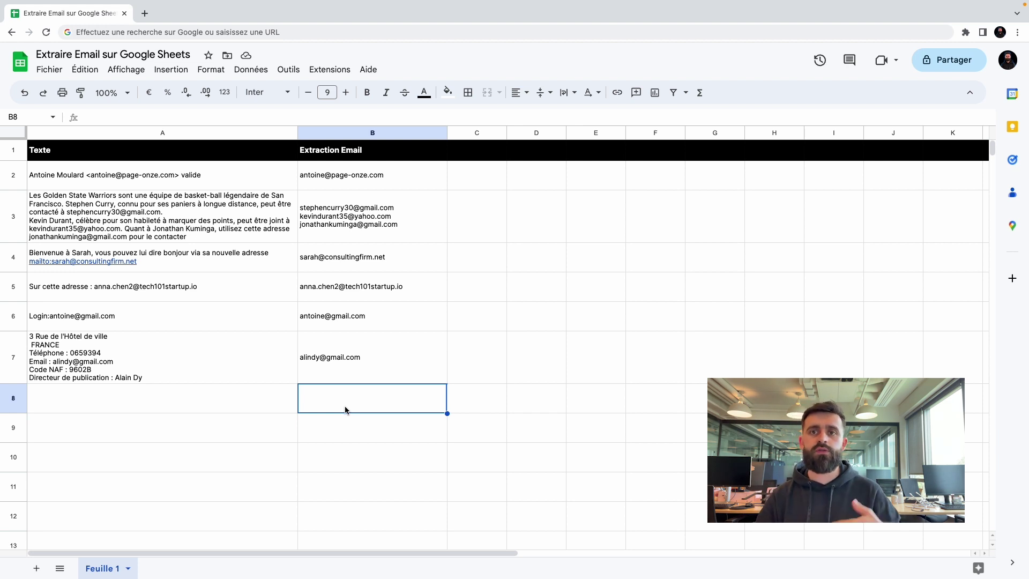
{"action": "left_click", "coordinate": [211, 410]}
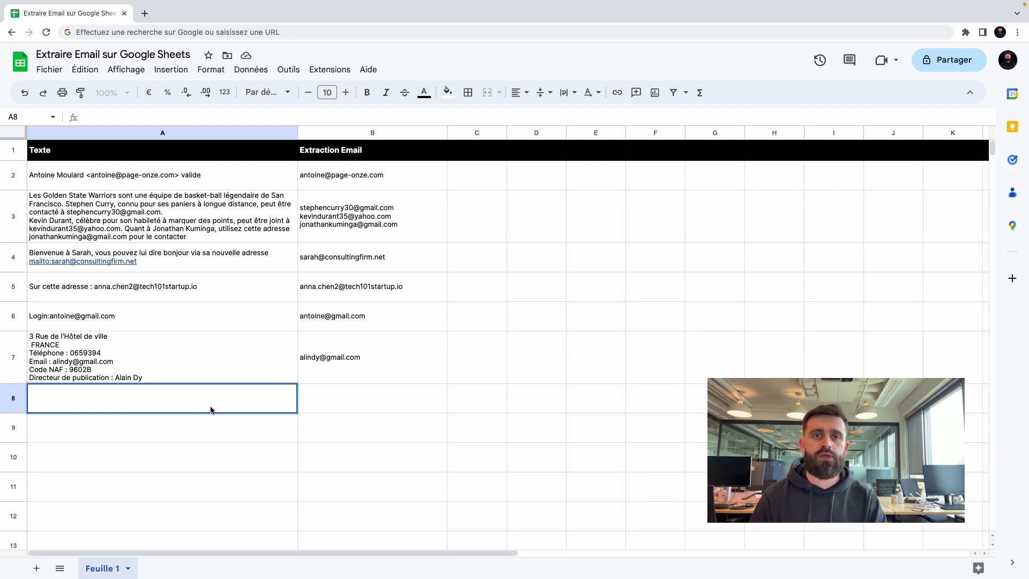
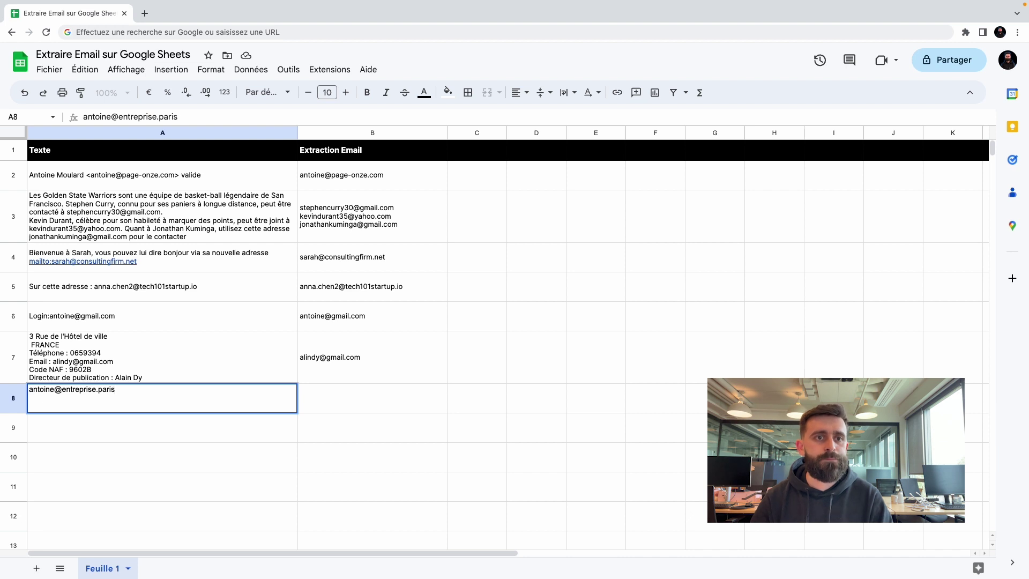
Enter a test e-mail address ending in .paris in A8 and fill B7's formula down to B8.
{"action": "key", "text": "Return"}
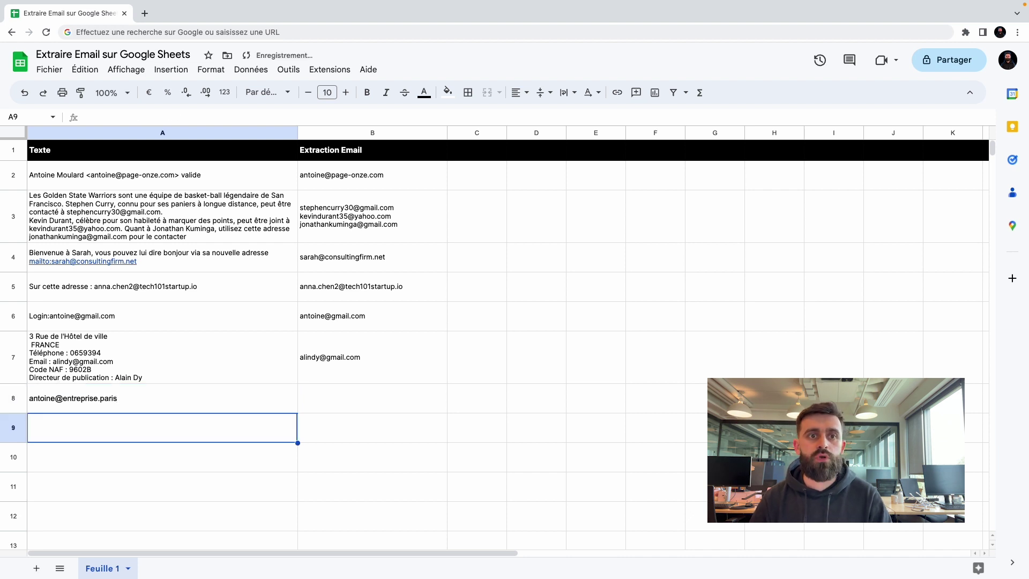
{"action": "left_click", "coordinate": [407, 375]}
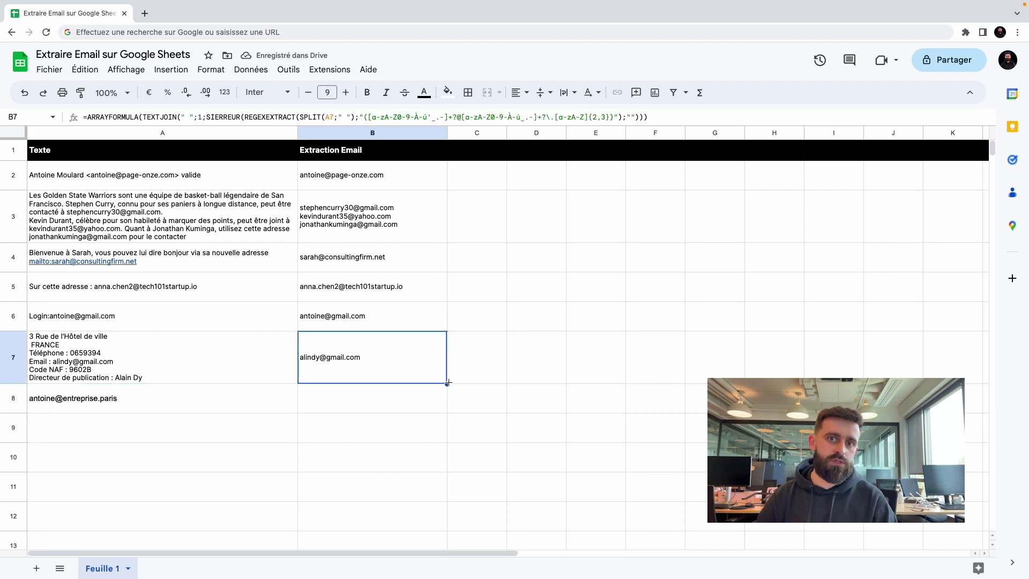
{"action": "left_click_drag", "start_coordinate": [448, 384], "coordinate": [446, 402]}
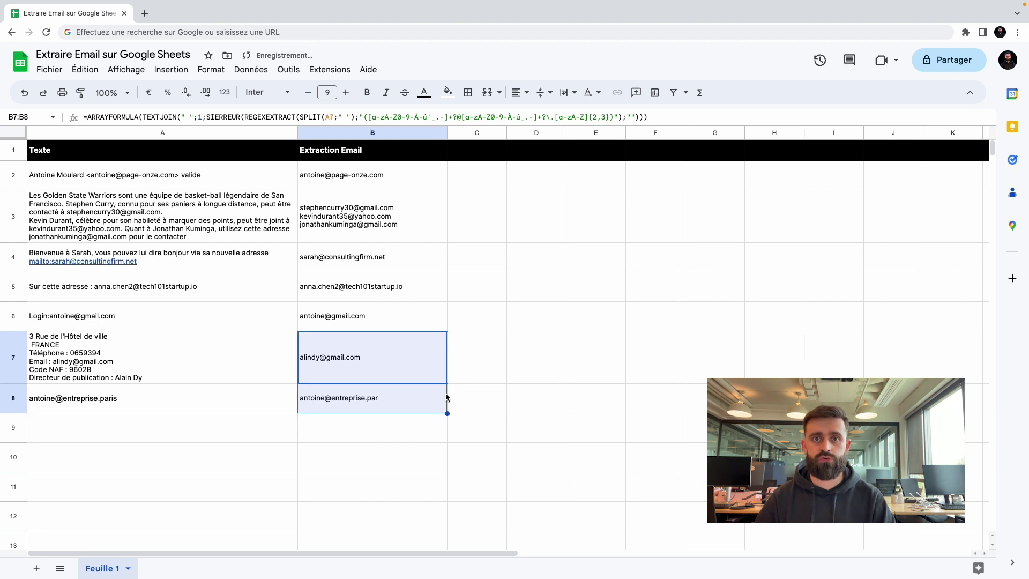
{"action": "left_click", "coordinate": [419, 399]}
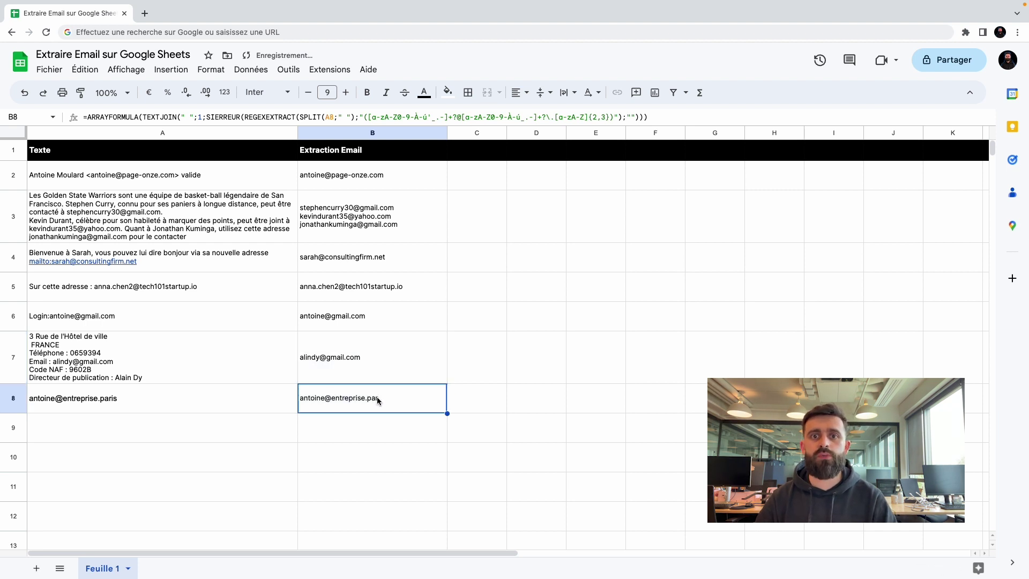
Append 'salut' to the A8 text and inspect B8's truncated .par result.
{"action": "double_click", "coordinate": [192, 397]}
{"action": "type", "text": "salut"}
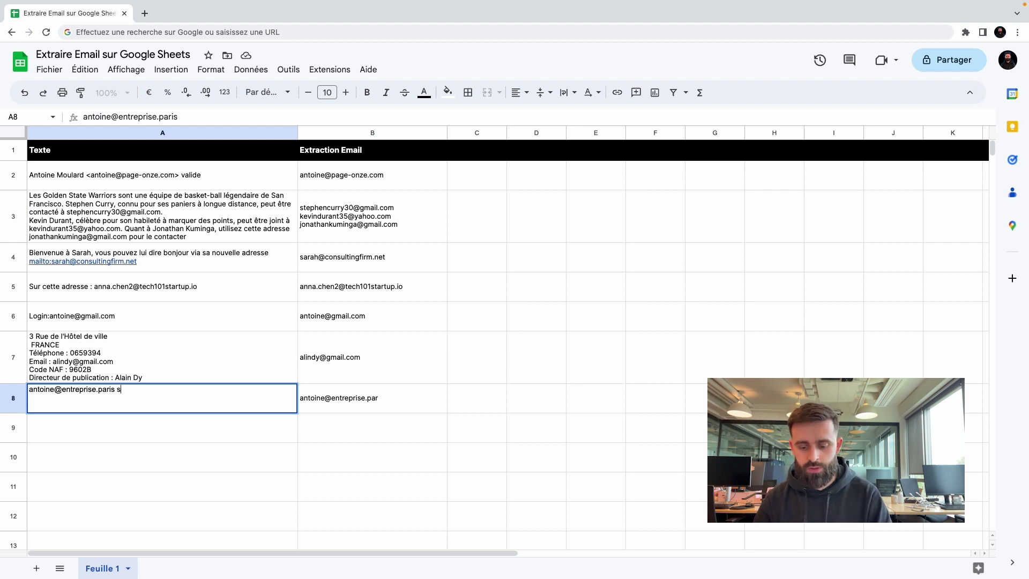
{"action": "key", "text": "Return"}
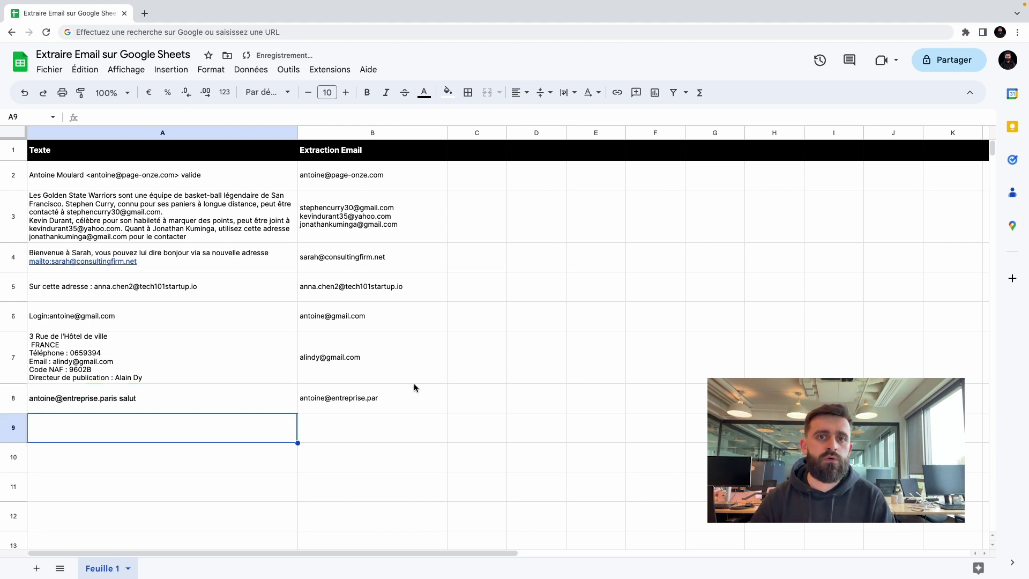
{"action": "left_click", "coordinate": [384, 396]}
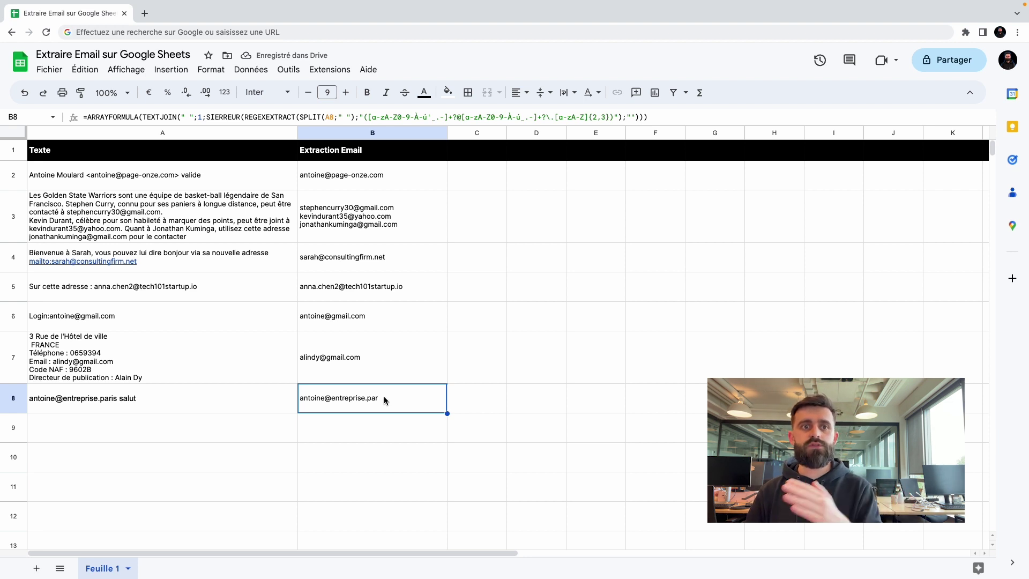
Change B8's regex domain-length limit from {2,3} to {2,5} so the full .paris address returns.
{"action": "double_click", "coordinate": [603, 117]}
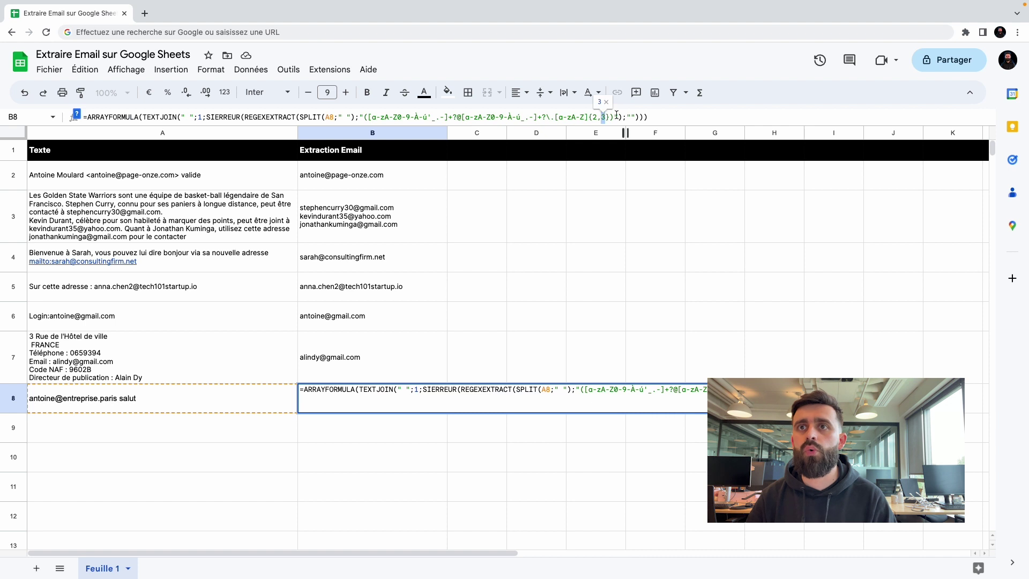
{"action": "type", "text": "5"}
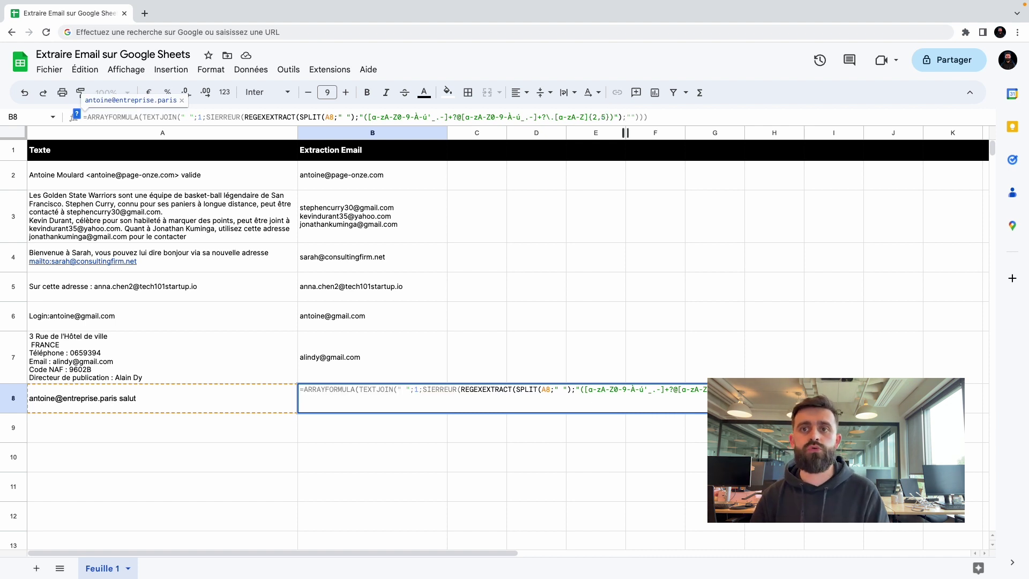
{"action": "key", "text": "Return"}
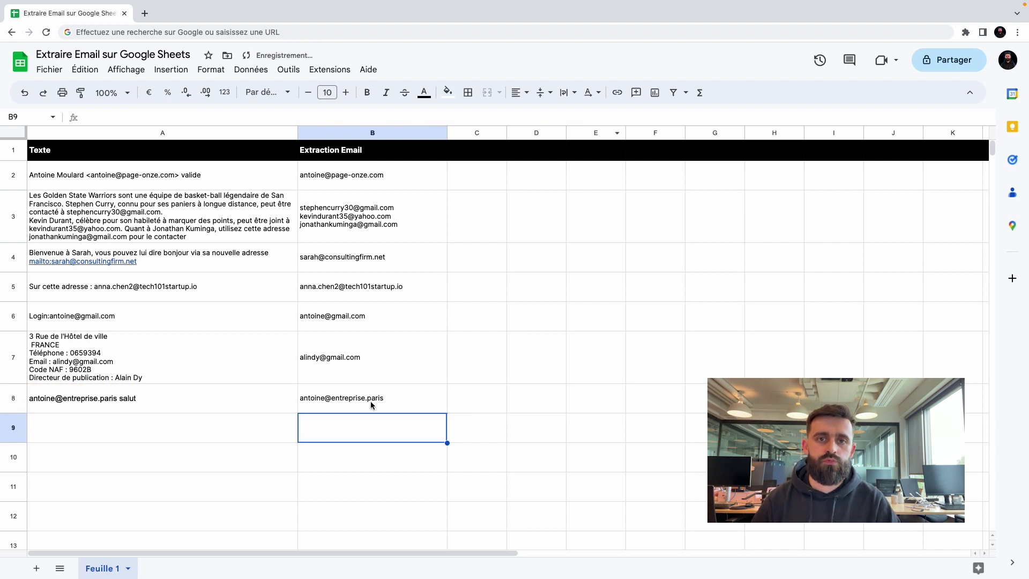
{"action": "left_click", "coordinate": [371, 405]}
{"action": "left_click", "coordinate": [605, 114]}
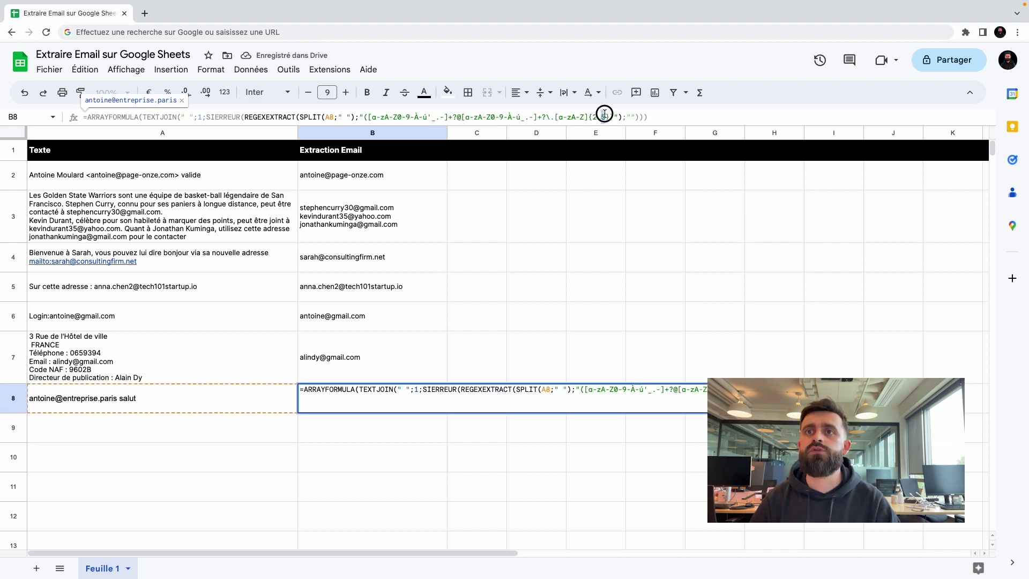
{"action": "key", "text": "Return"}
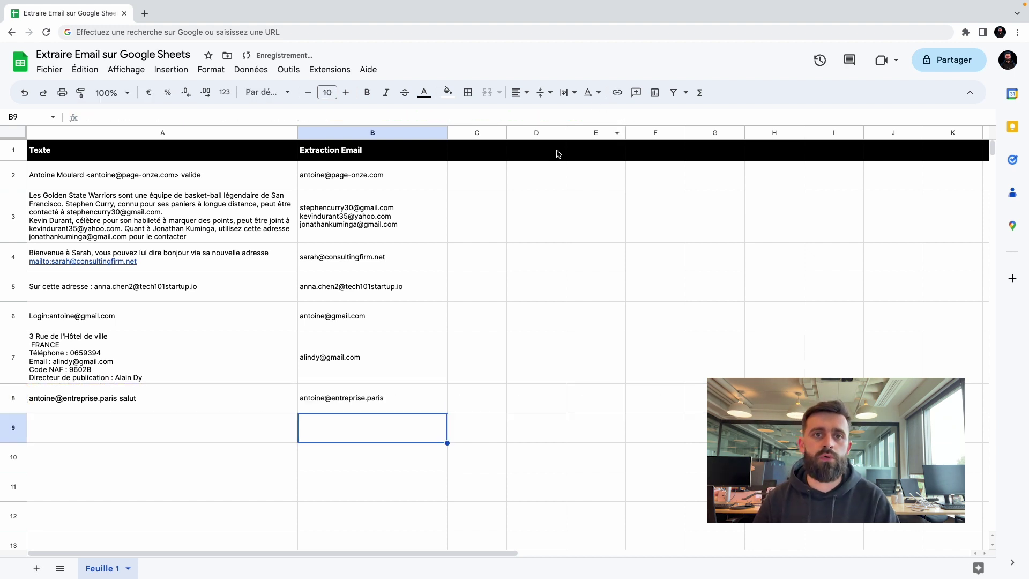